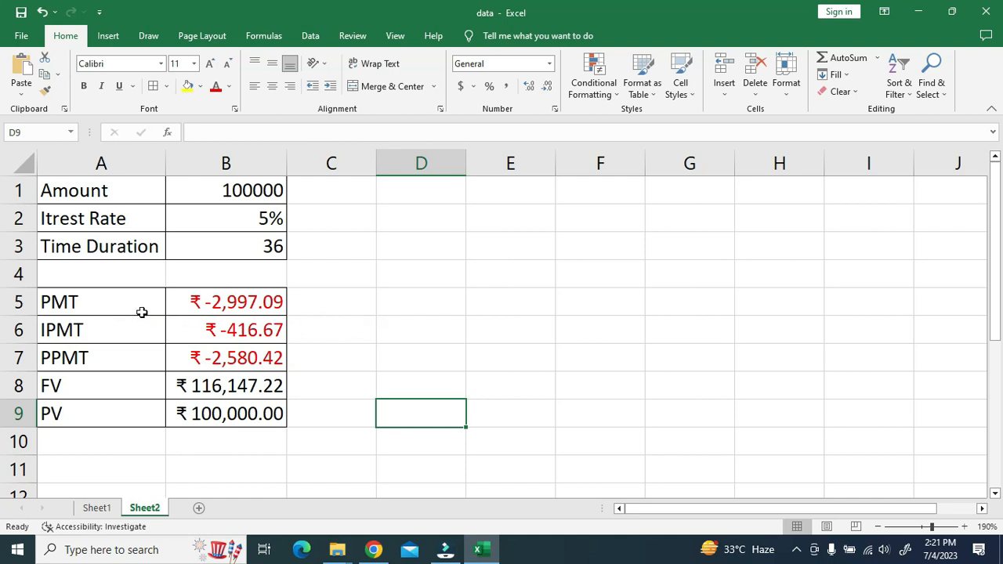
Examine the loan amount, interest rate and duration, and the PMT, IPMT, PPMT, FV and PV results with their formulas.
click(116, 308)
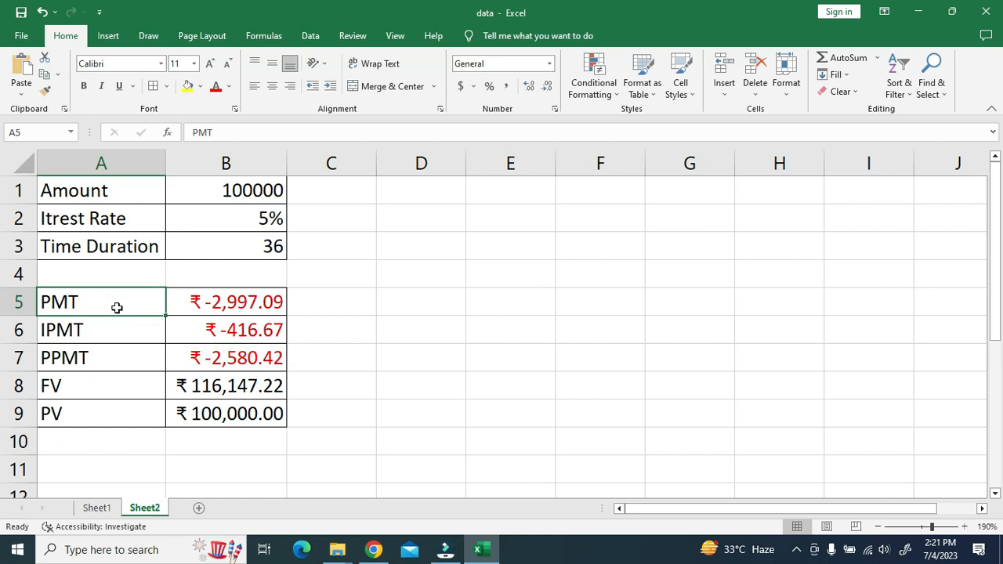
click(206, 192)
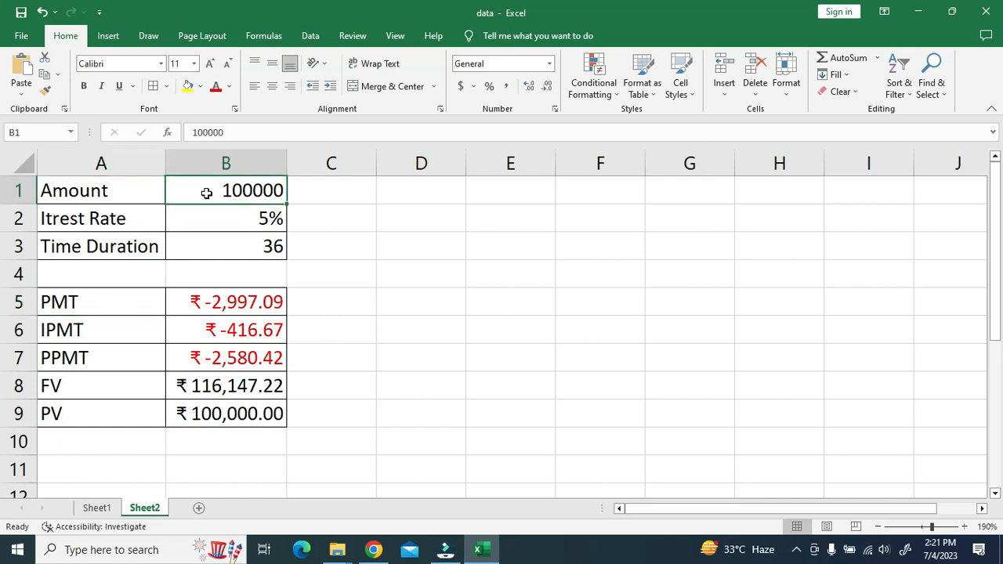
click(217, 222)
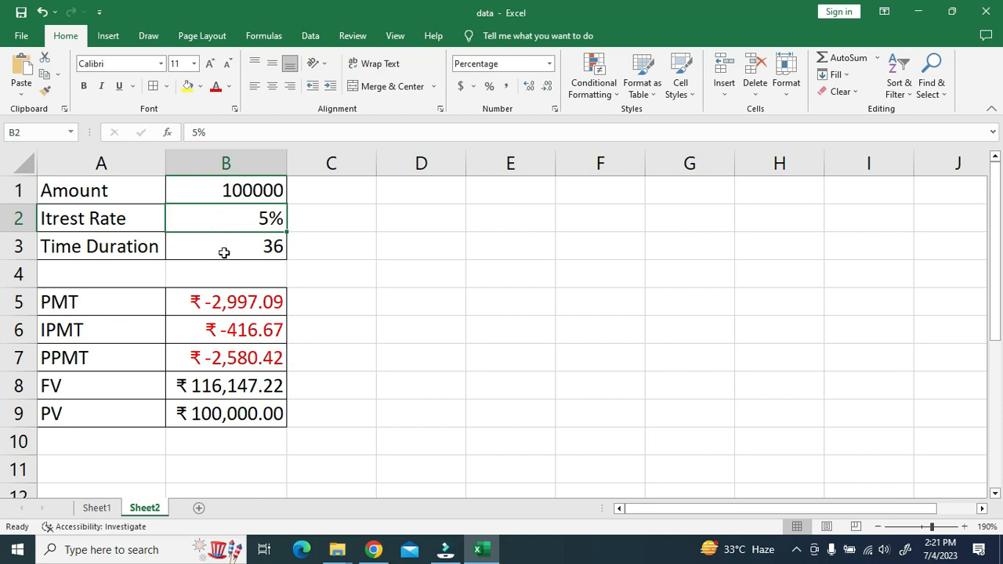
click(225, 253)
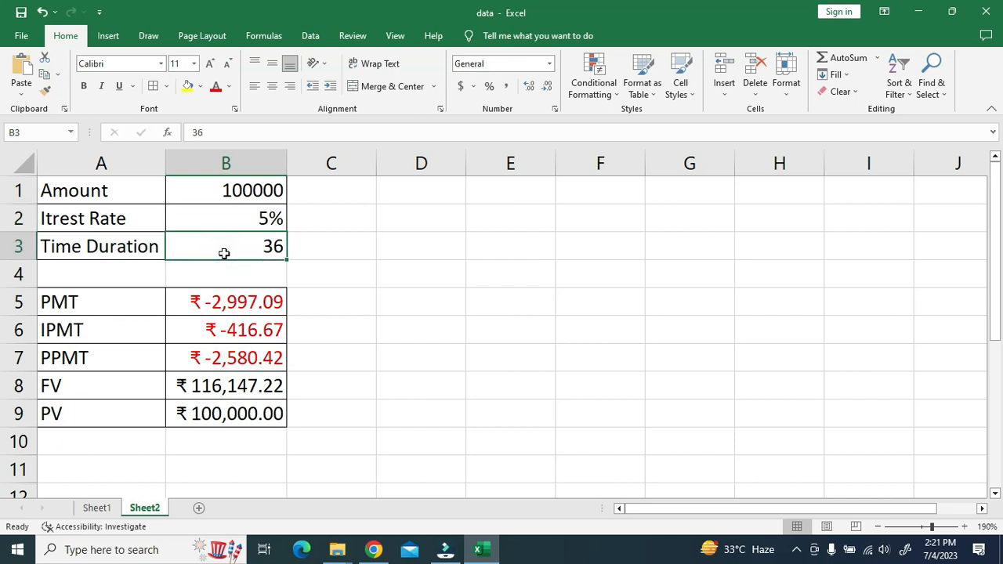
click(218, 311)
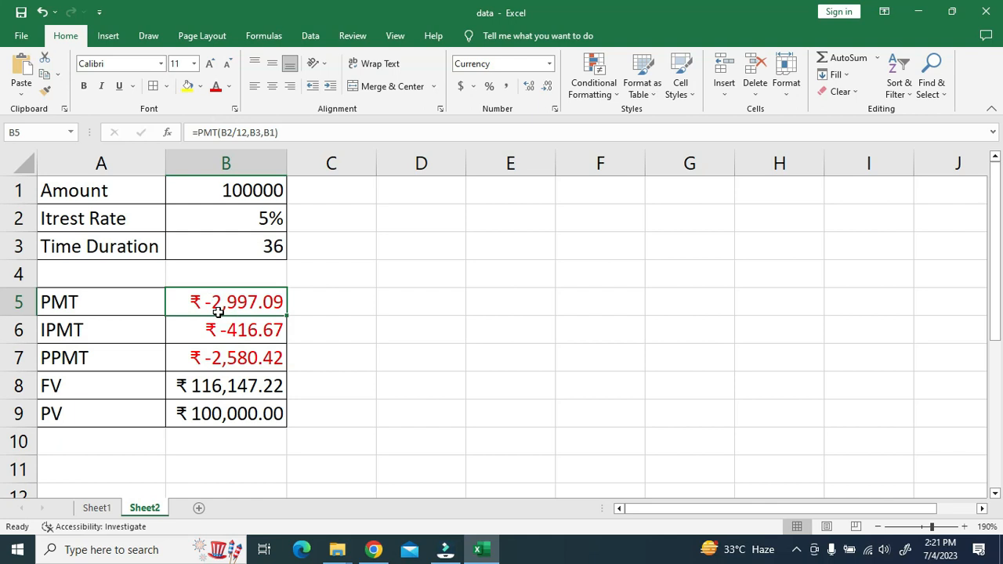
click(60, 302)
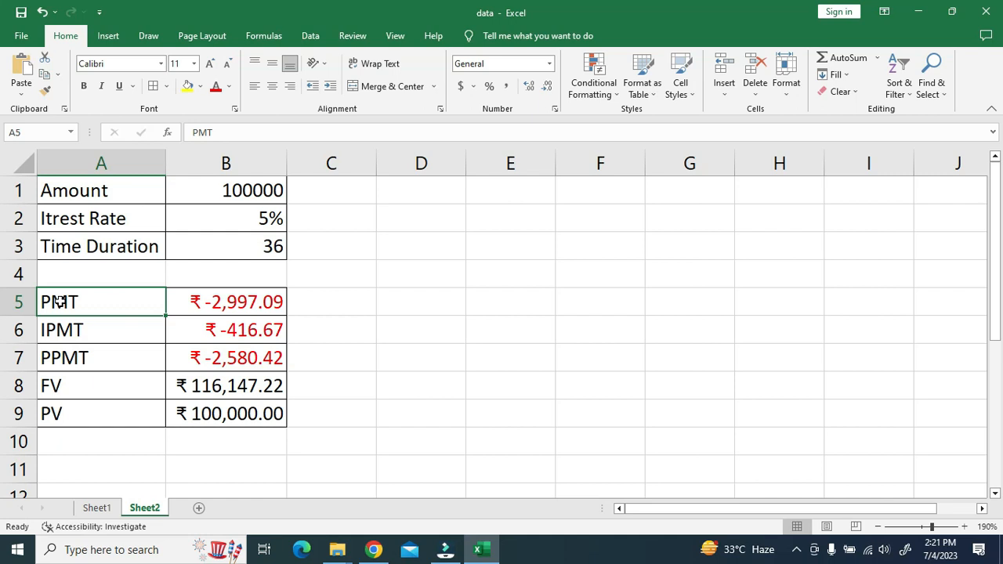
click(81, 339)
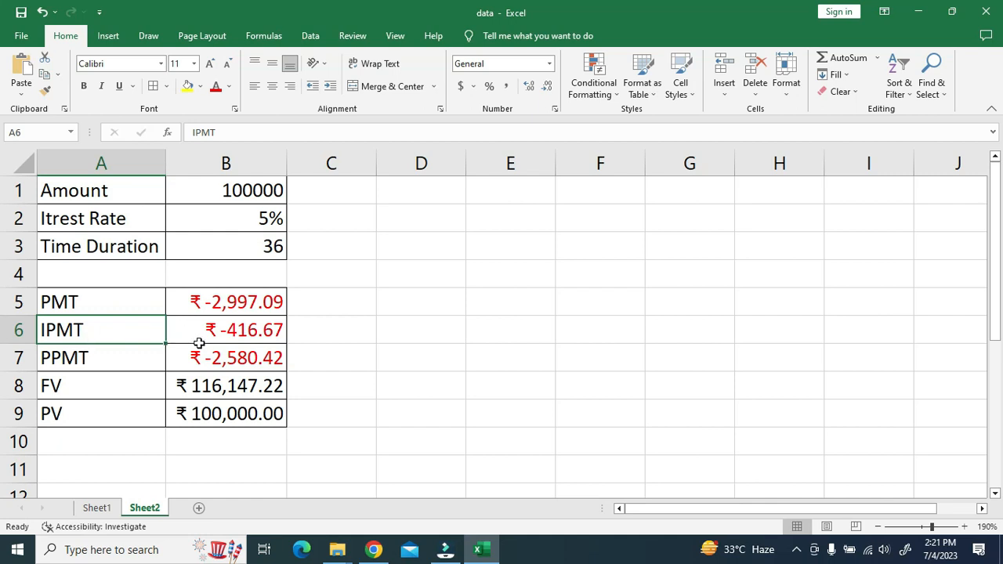
click(245, 334)
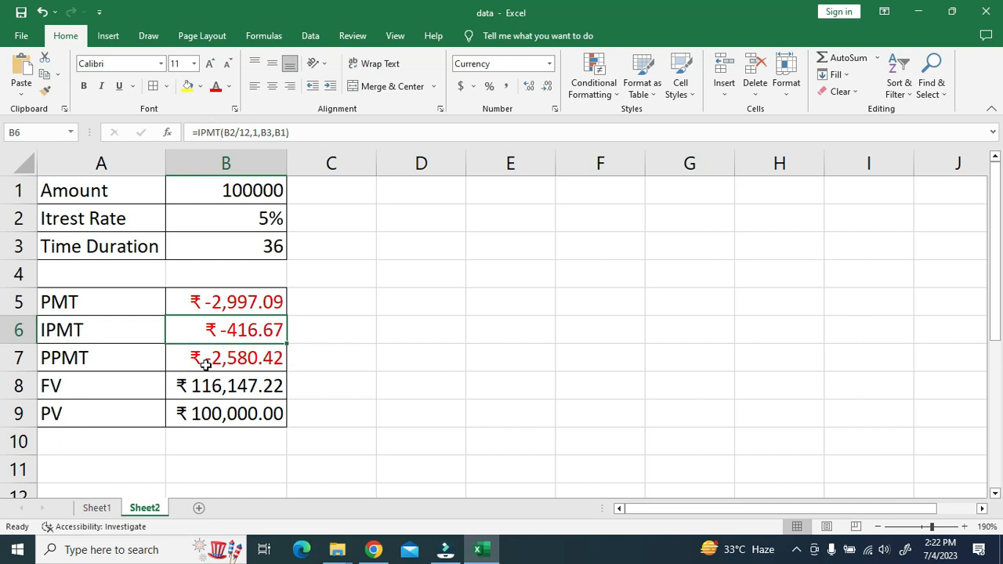
drag(221, 336, 225, 355)
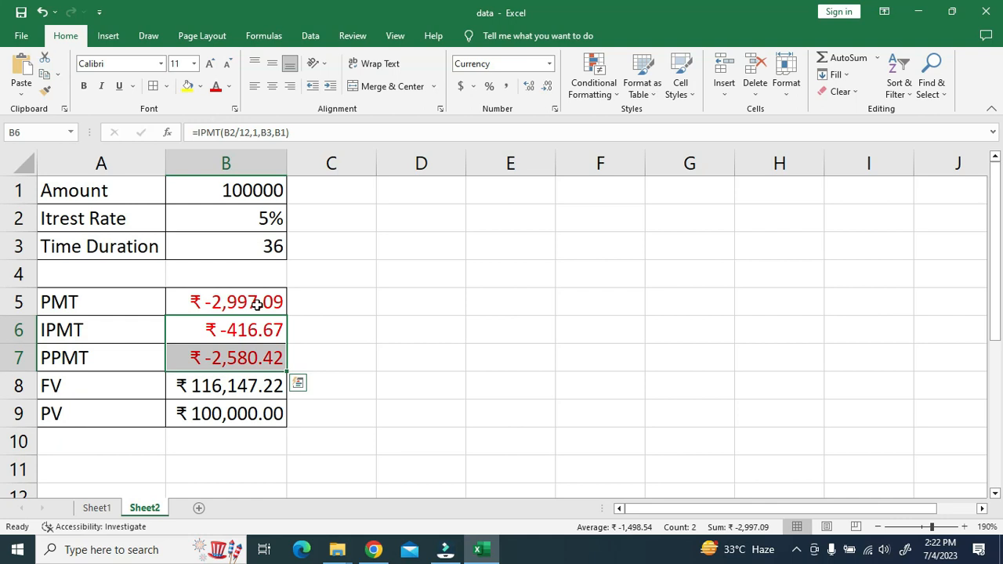
click(98, 382)
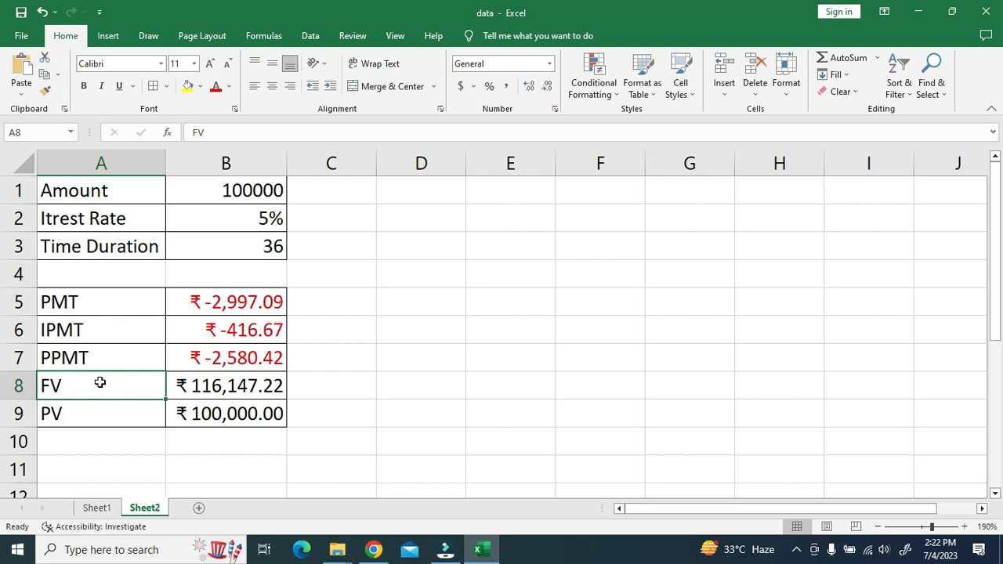
click(225, 304)
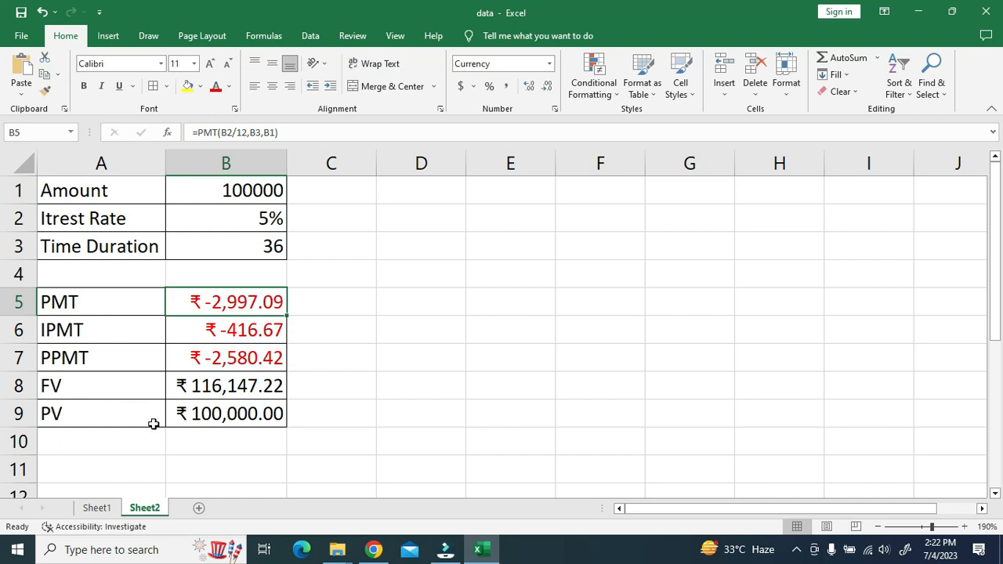
click(225, 418)
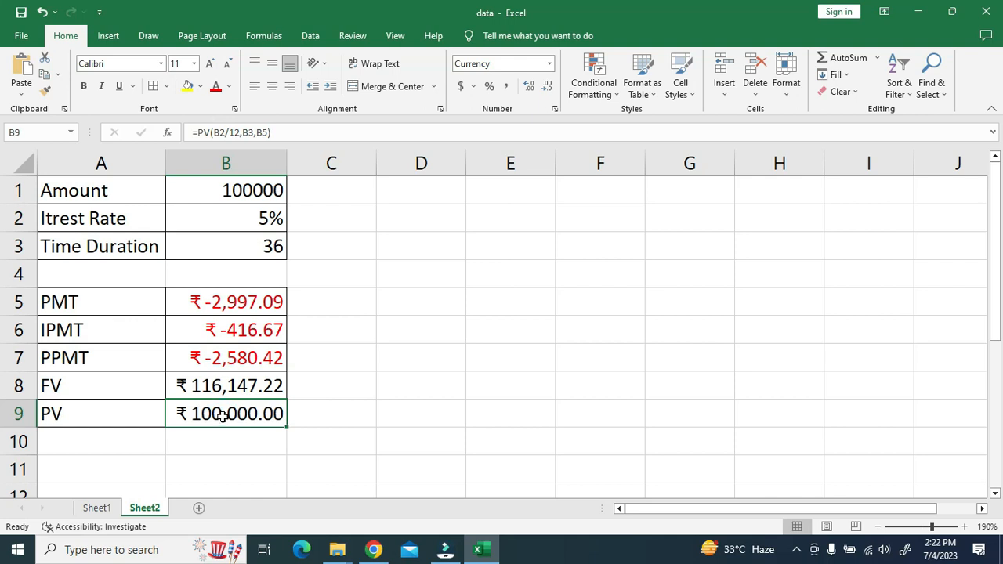
Clear the existing PMT, IPMT, PPMT, FV and PV formulas from cells B5:B9.
drag(217, 330, 212, 414)
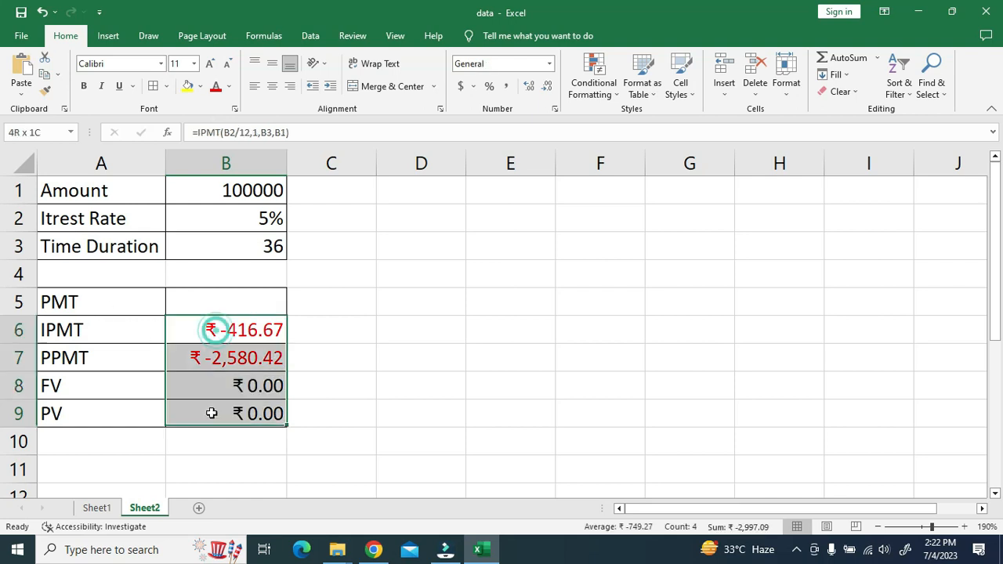
key(Delete)
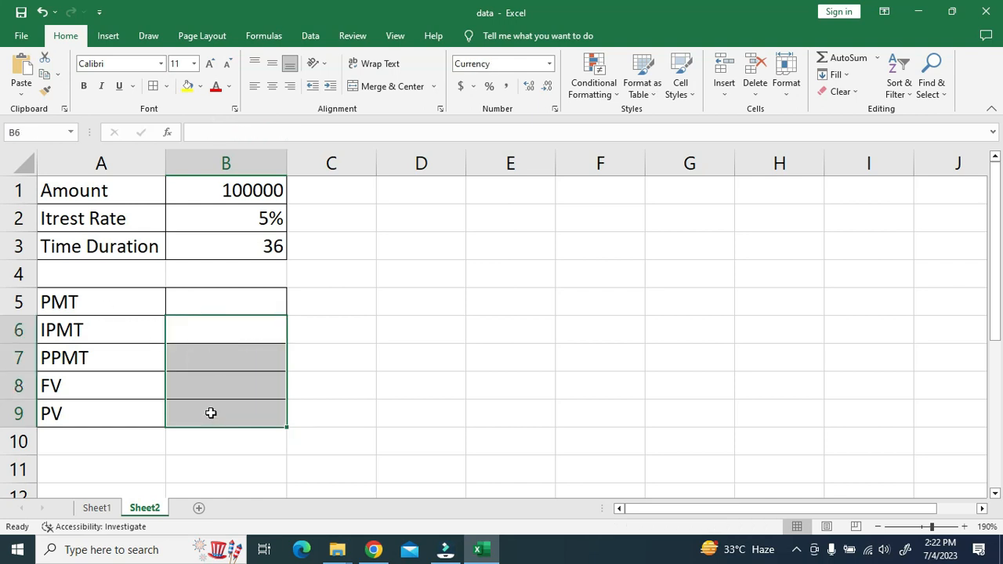
Calculate the monthly loan payment in cell B5 with the formula =PMT(B2/12,B3,B1).
click(199, 302)
text(=)
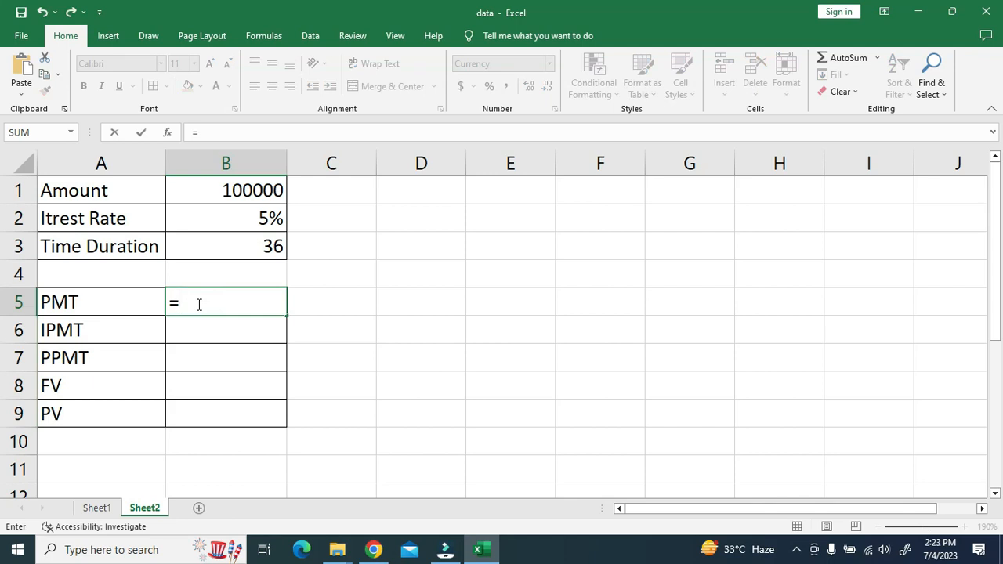
text(pmt)
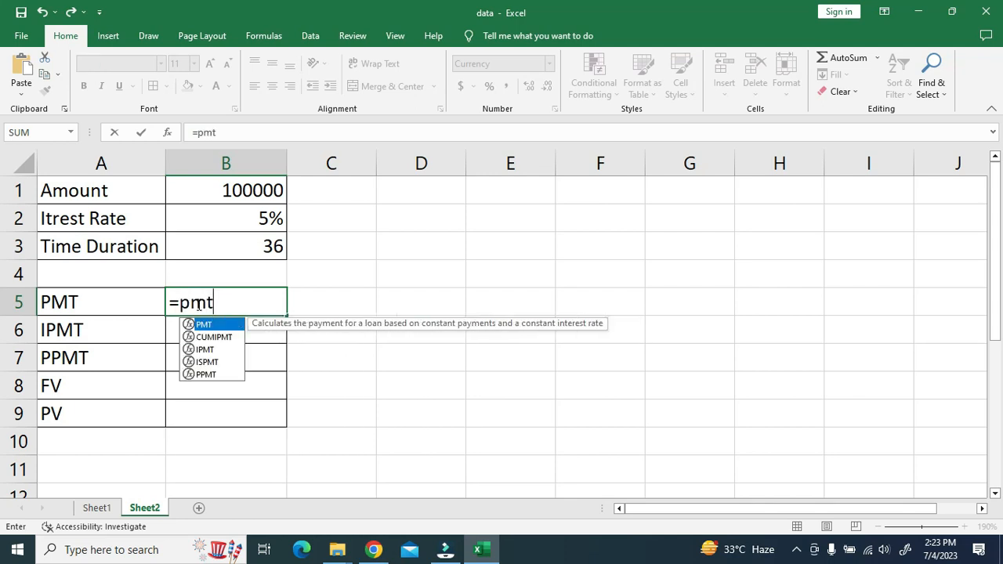
key(Tab)
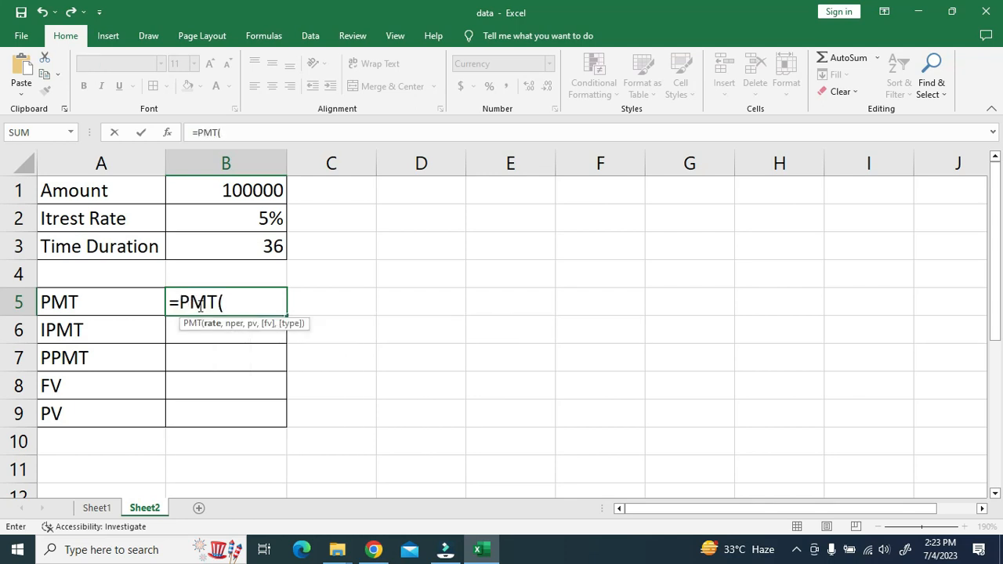
click(240, 222)
text(/12,)
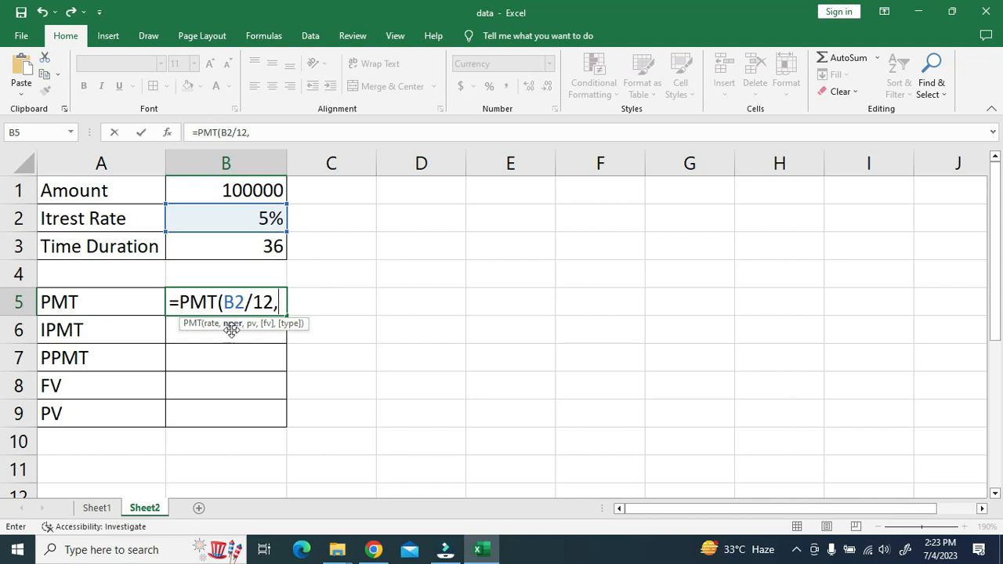
click(230, 247)
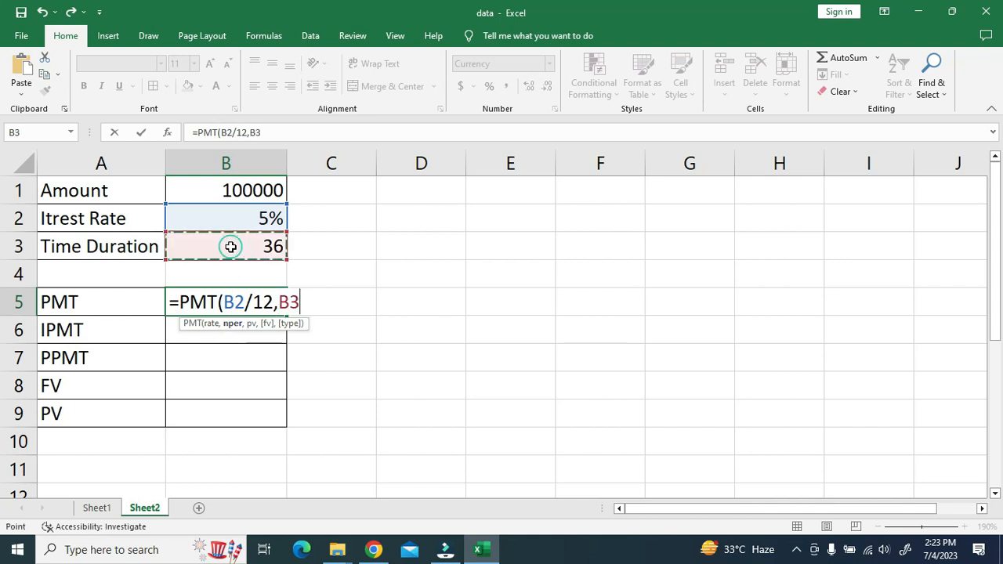
text(,)
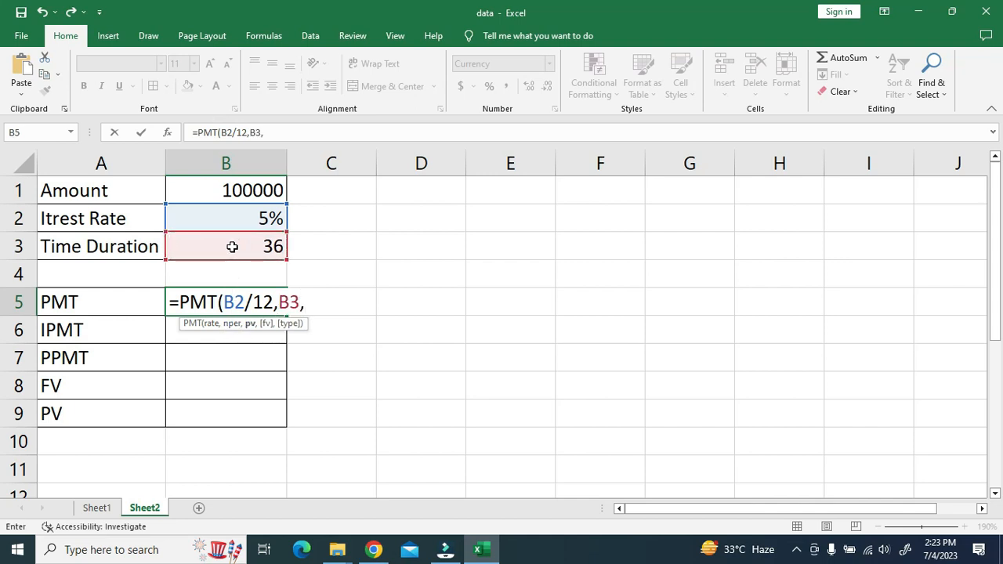
click(222, 194)
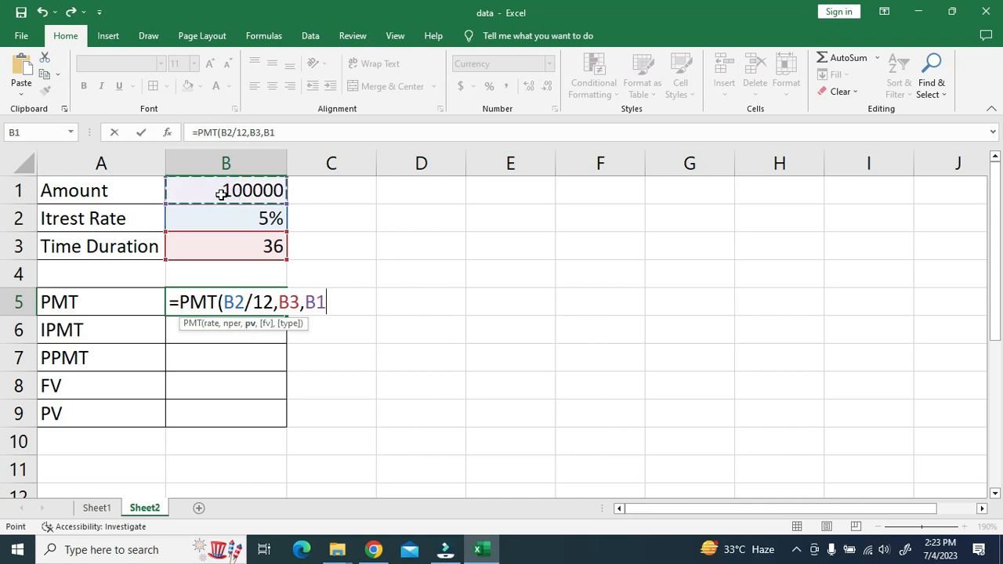
text())
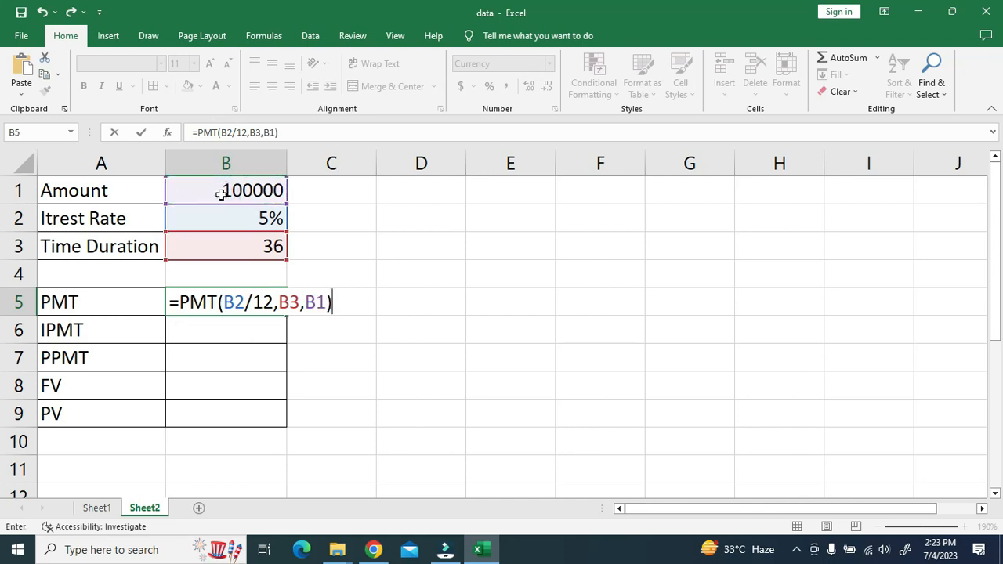
key(Return)
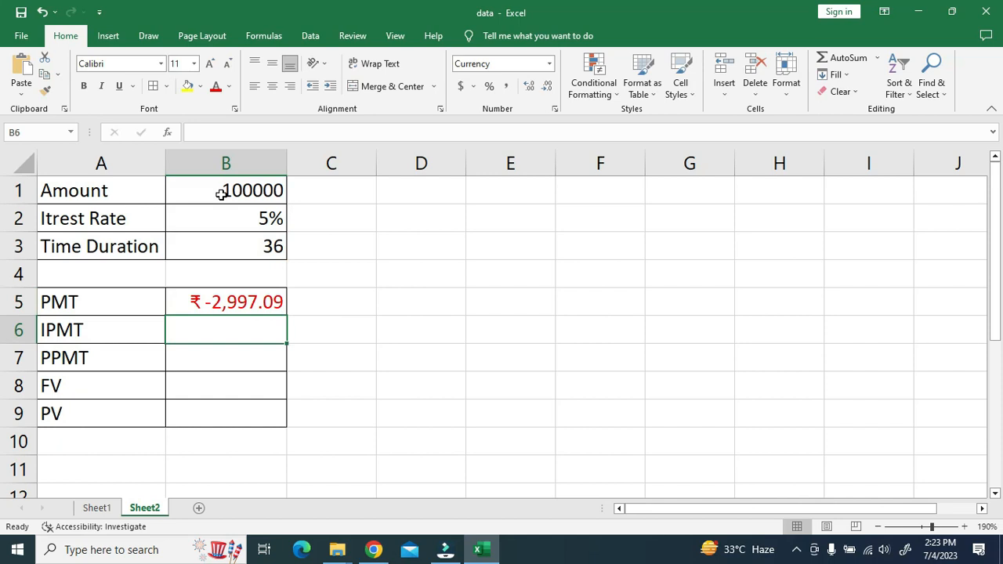
Calculate the first period's interest payment in cell B6 with the formula =IPMT(B2/12,1,B3,B1).
text(=)
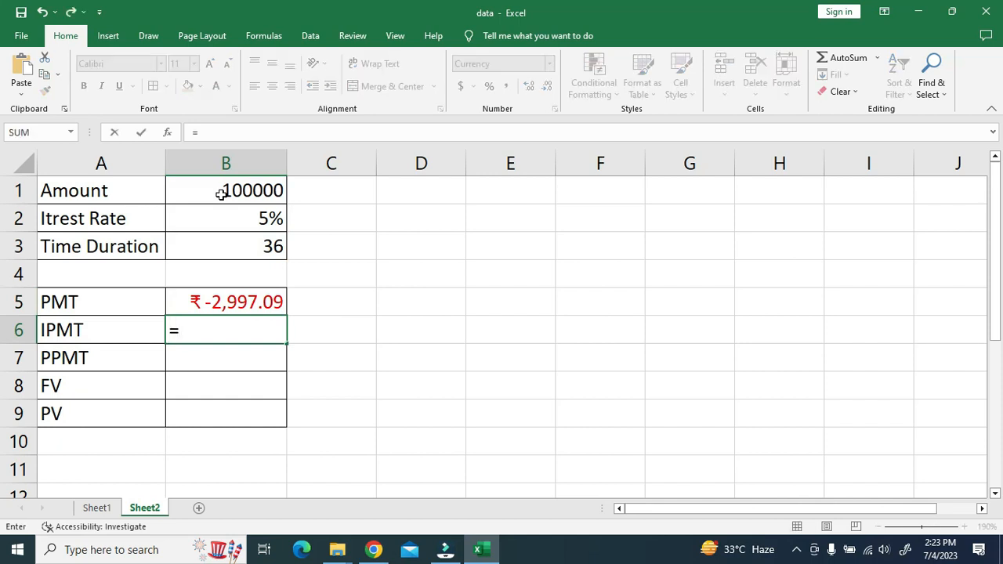
text(ip)
key(Tab)
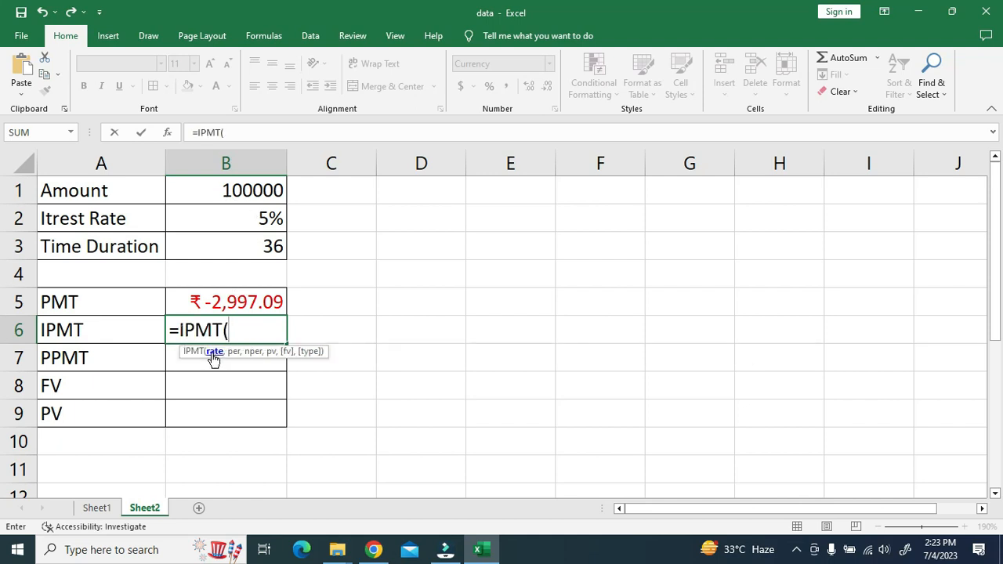
click(263, 220)
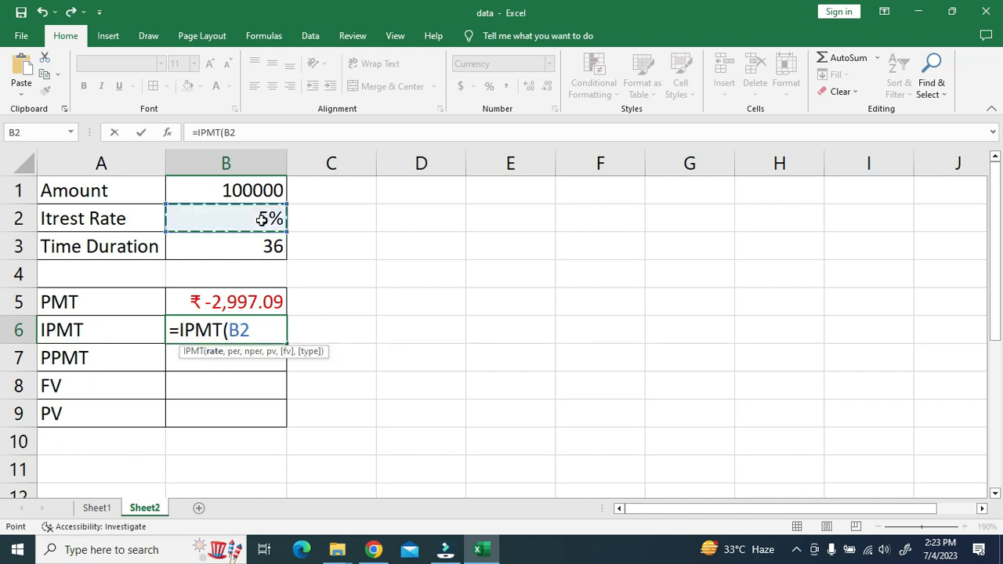
text(/12)
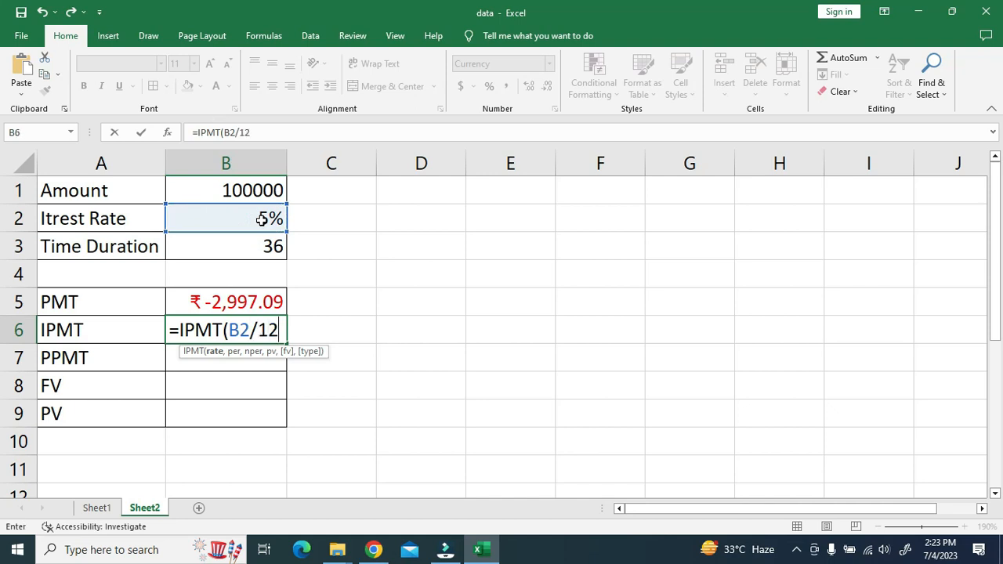
text(,)
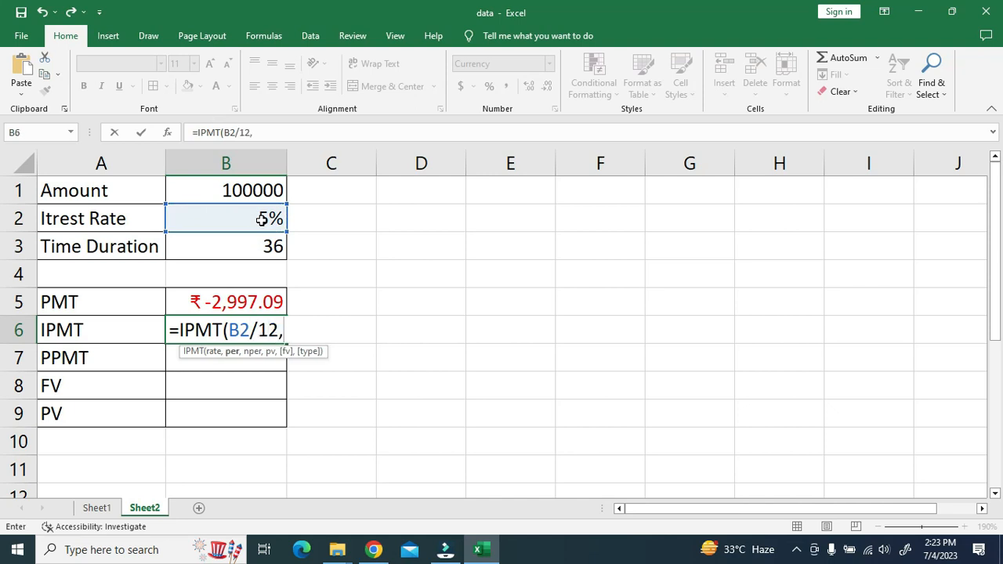
text(1,)
click(262, 249)
text(,)
click(251, 194)
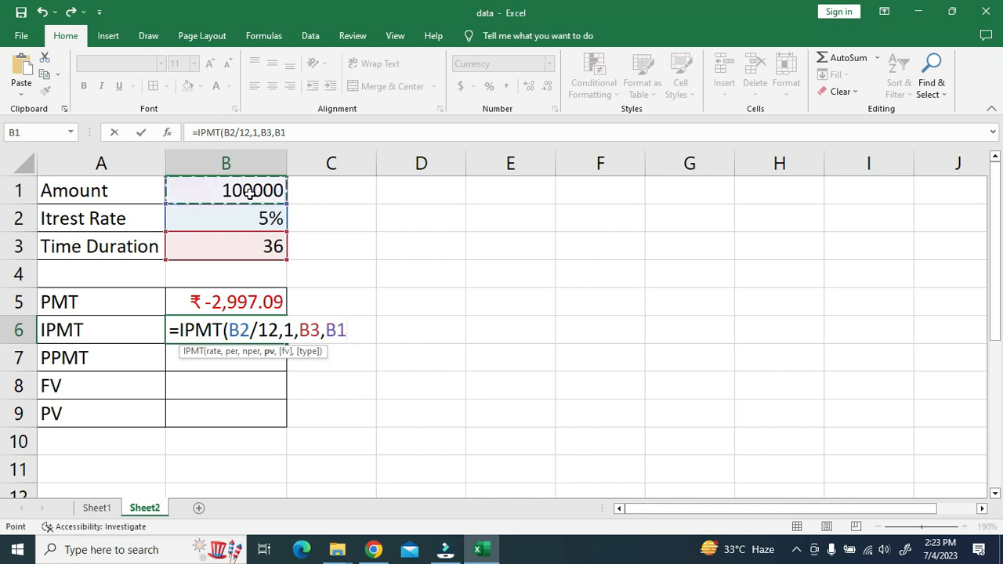
key(Return)
Calculate the first period's principal payment in cell B7 with the formula =PPMT(B2/12,1,B3,B1).
text(=)
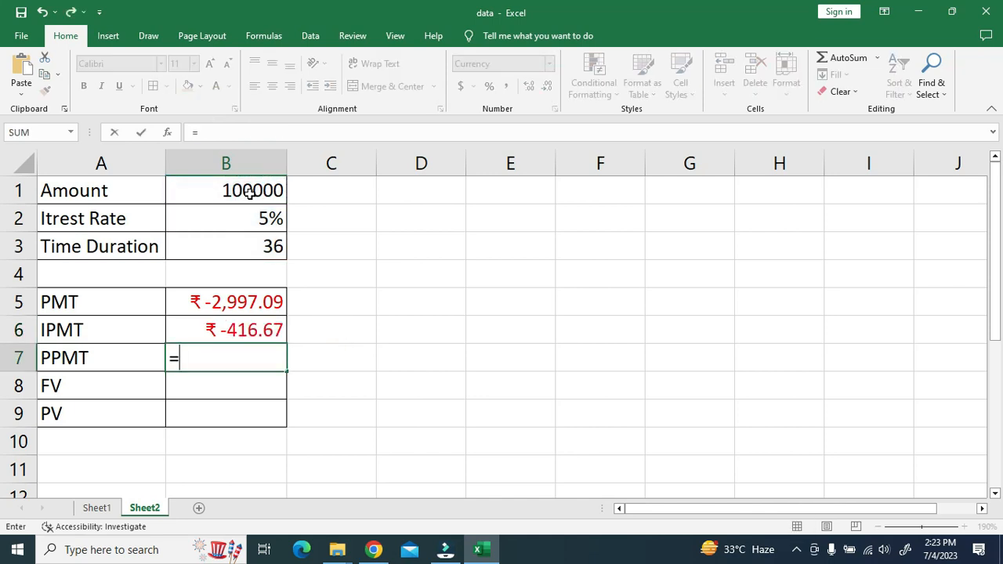
text(ppm)
key(Tab)
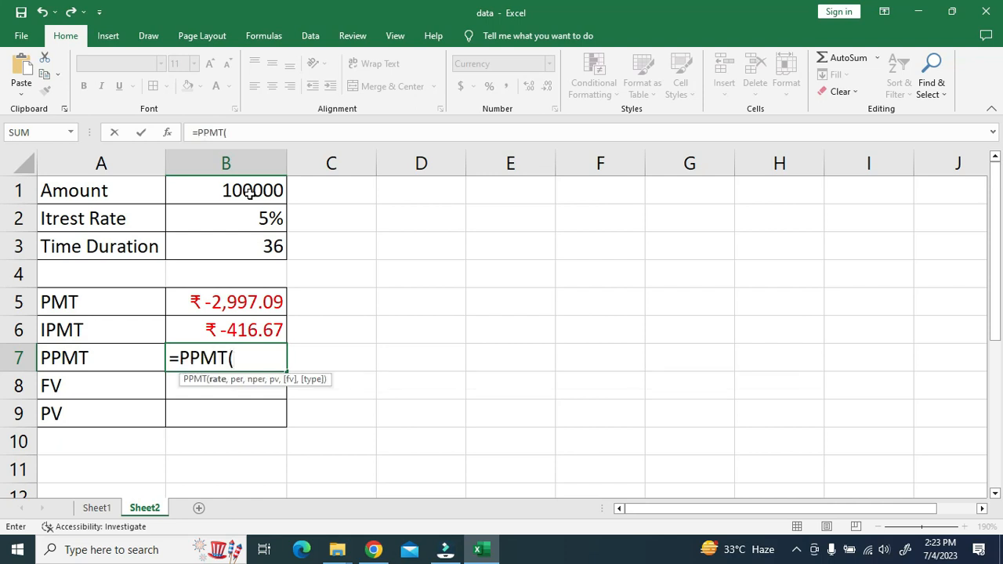
click(269, 218)
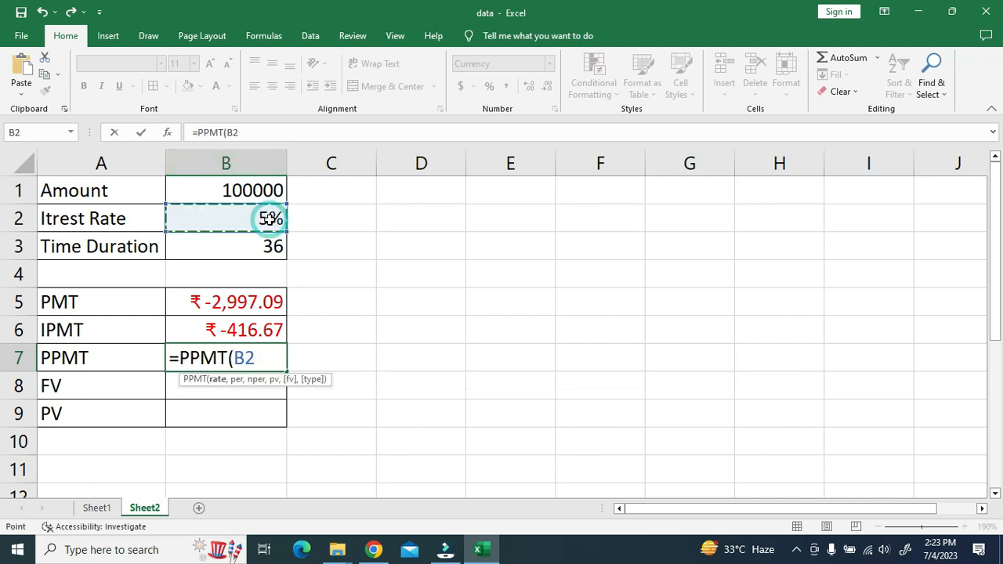
text(/12,1,)
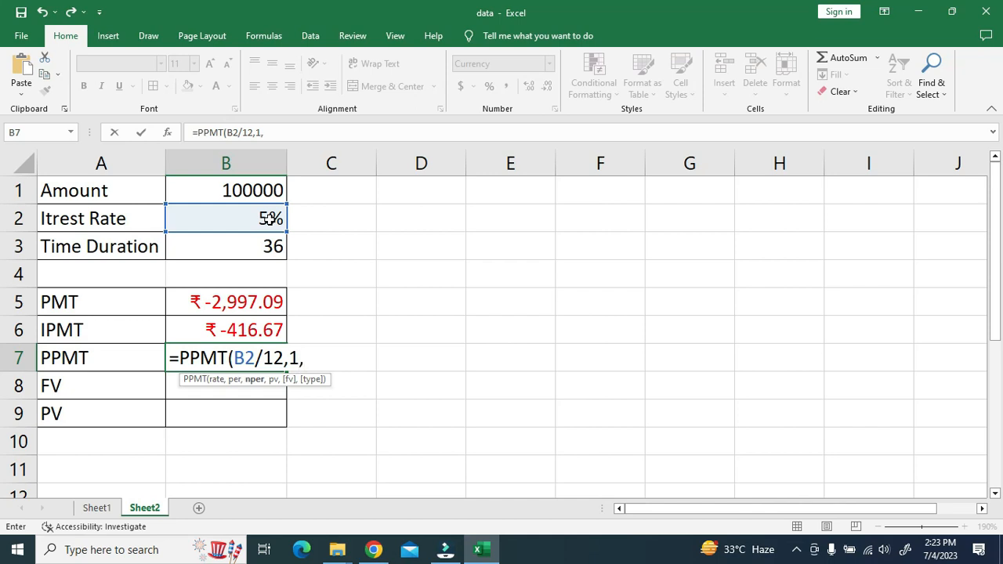
click(264, 247)
text(,)
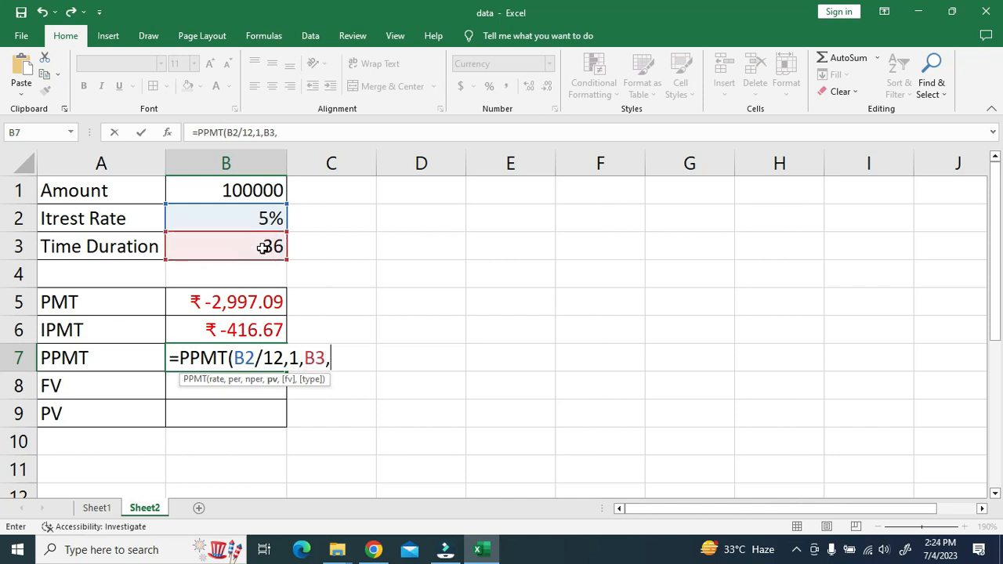
click(221, 189)
key(Return)
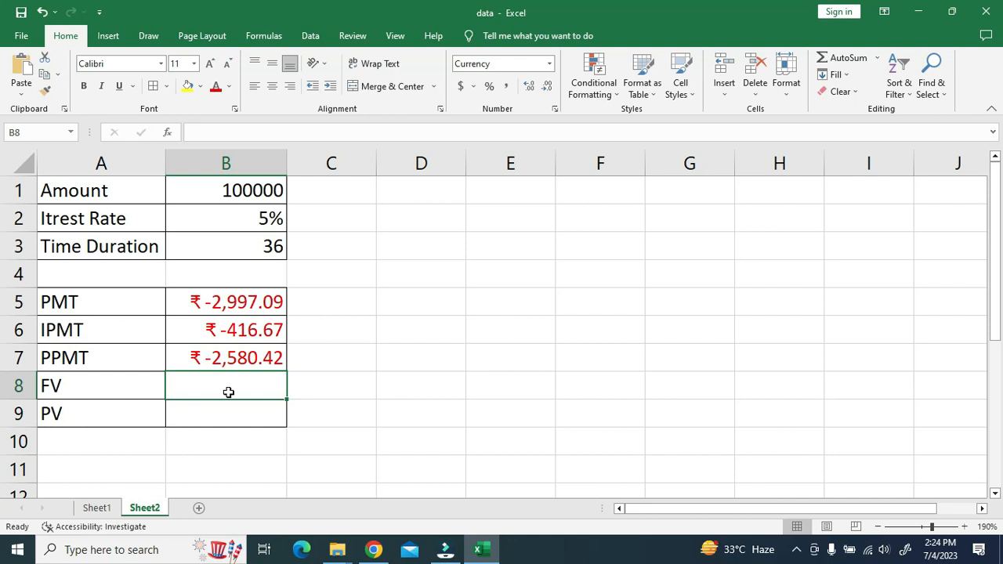
Calculate the future value of the monthly payments in cell B8 with the formula =FV(B2/12,B3,B5).
text(=)
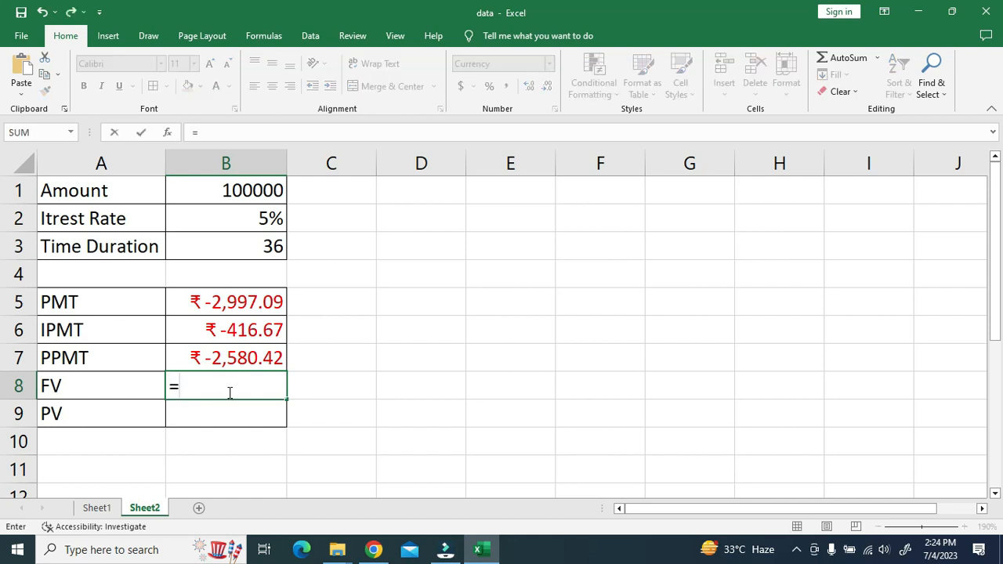
text(fv)
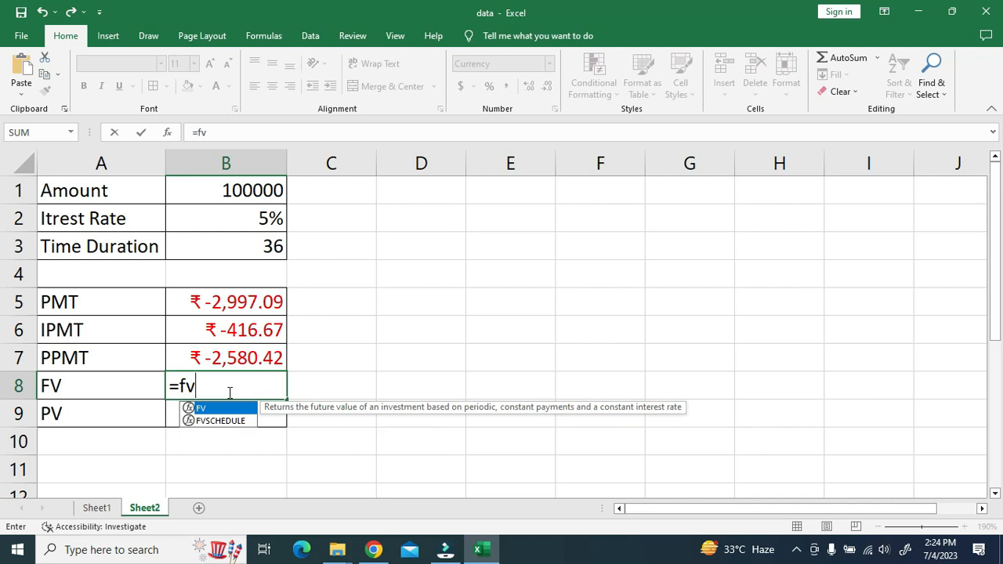
key(Tab)
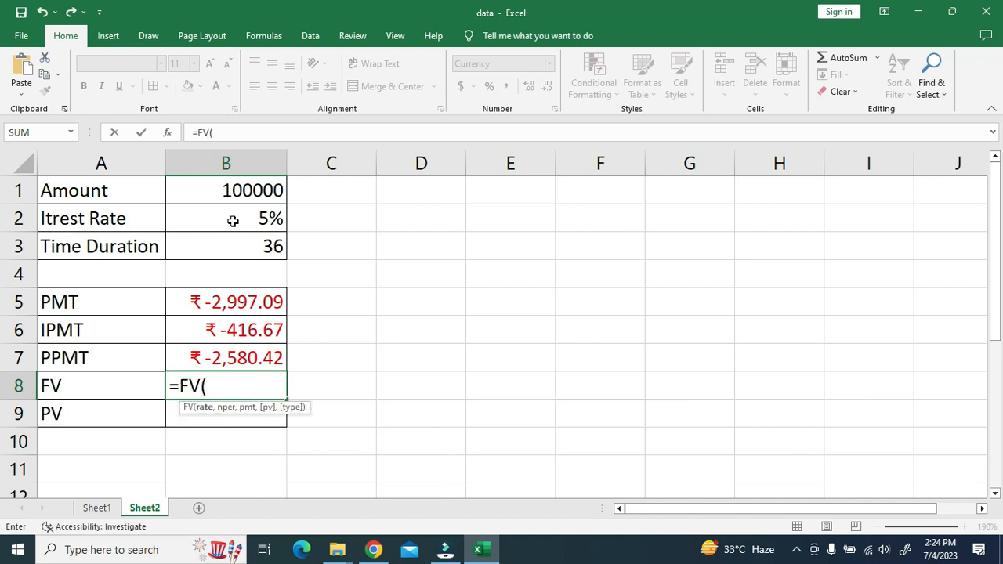
click(232, 221)
text(/12,)
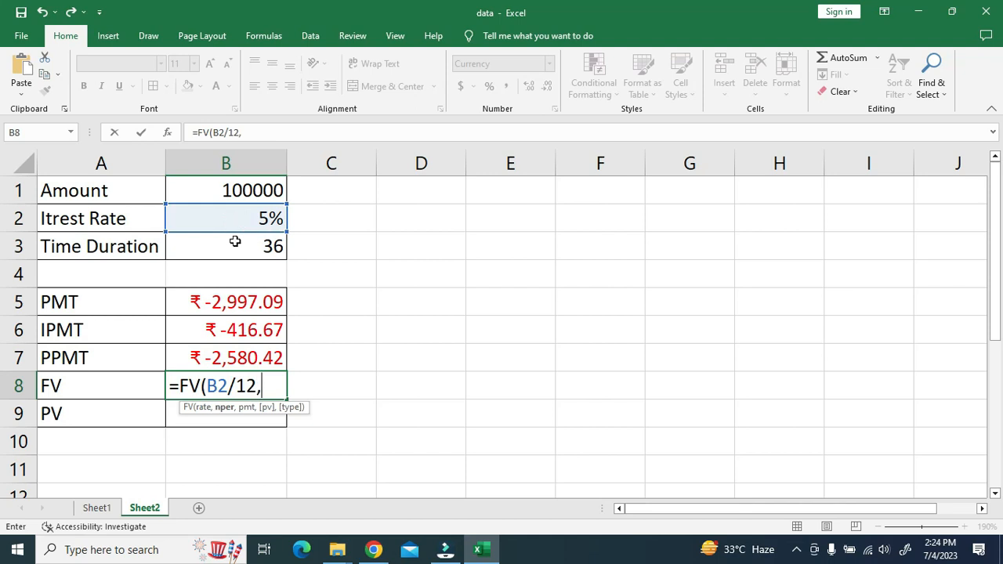
click(239, 255)
text(,)
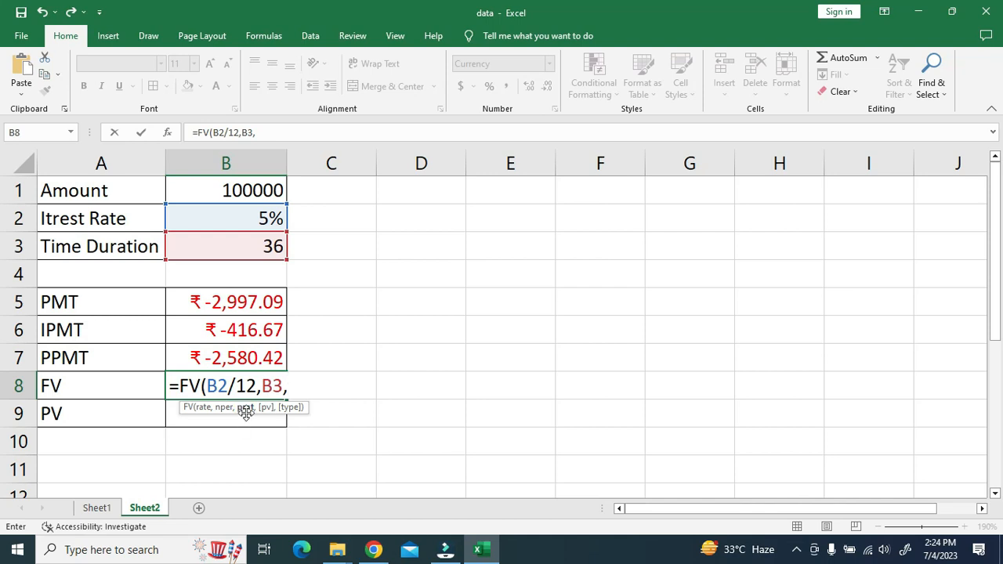
click(227, 302)
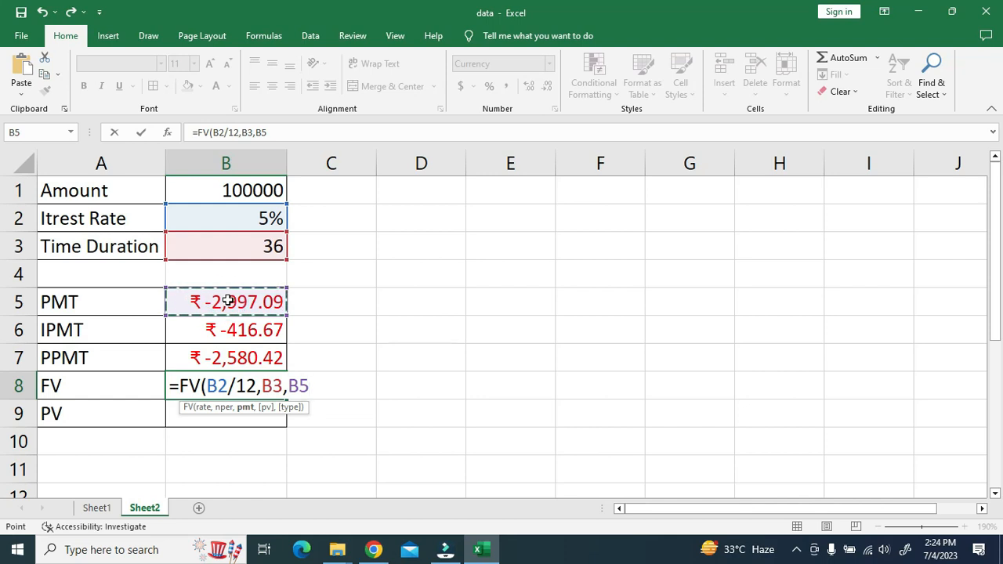
key(Return)
Calculate the present value of the monthly payments in cell B9 with the formula =PV(B2/12,B3,B5).
text(=)
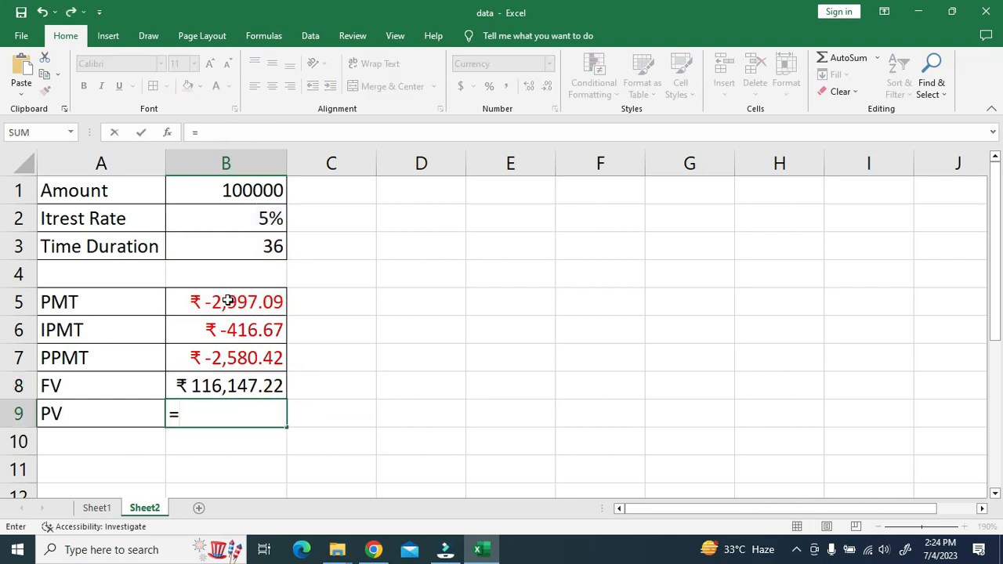
text(pv)
key(Tab)
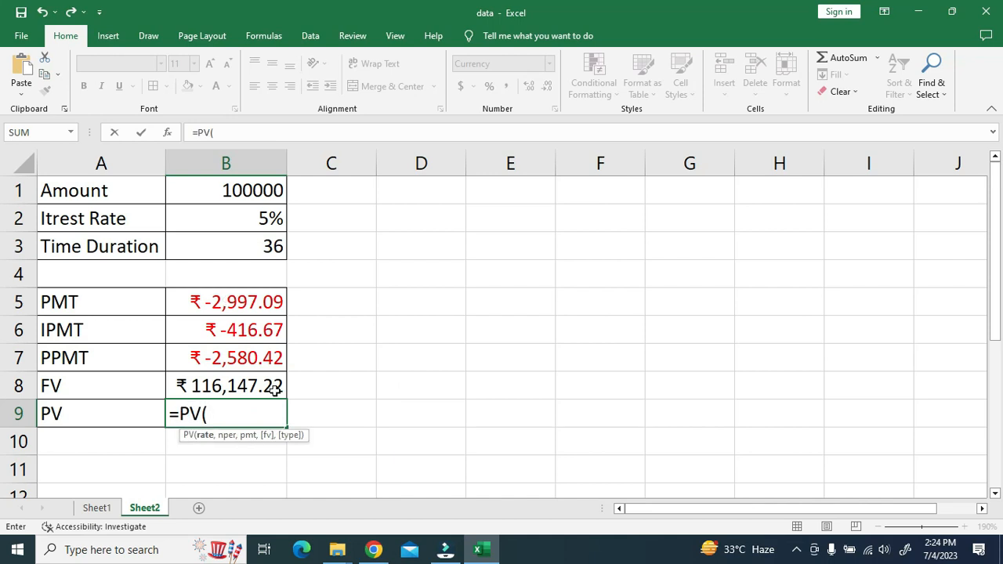
click(240, 228)
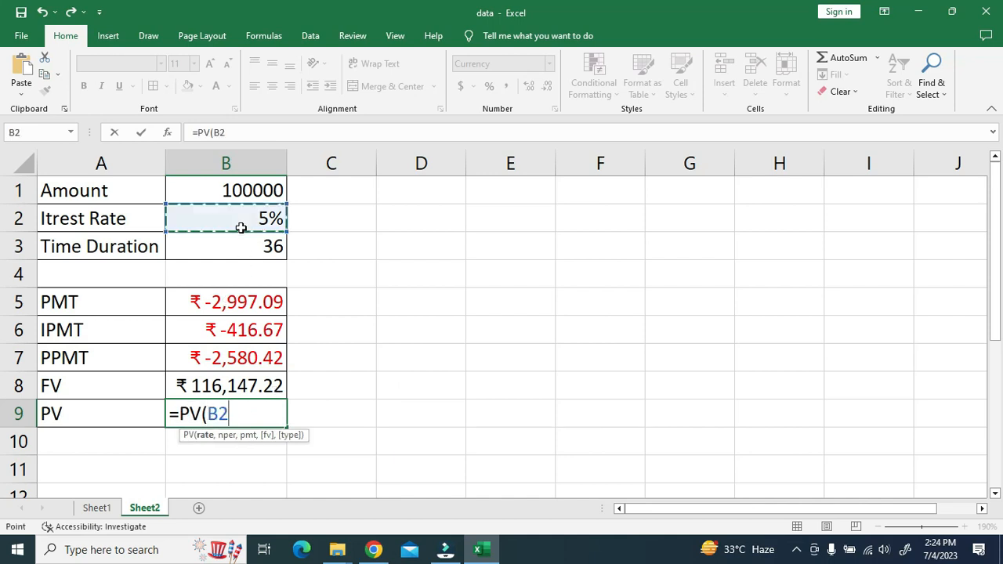
text(/12,)
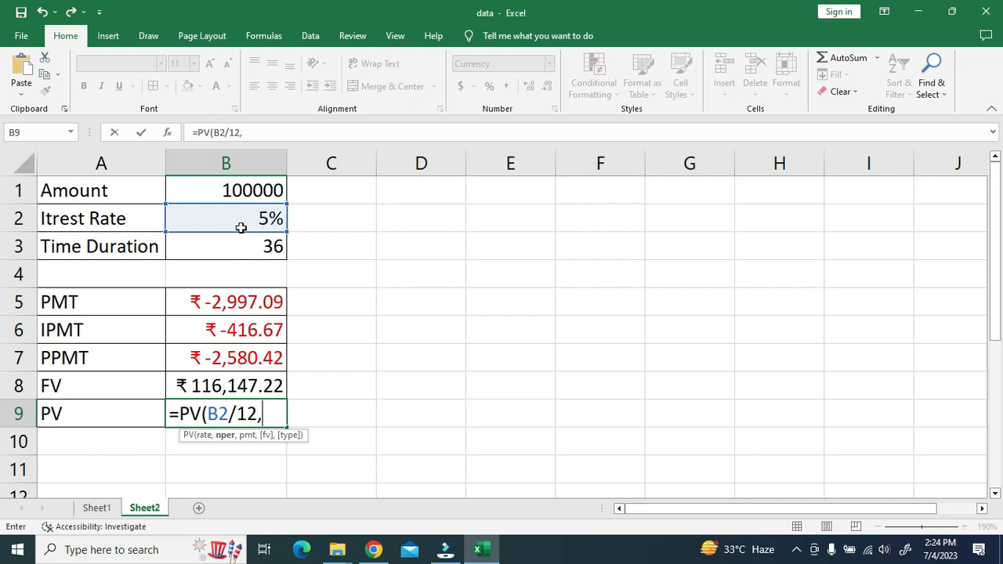
click(242, 246)
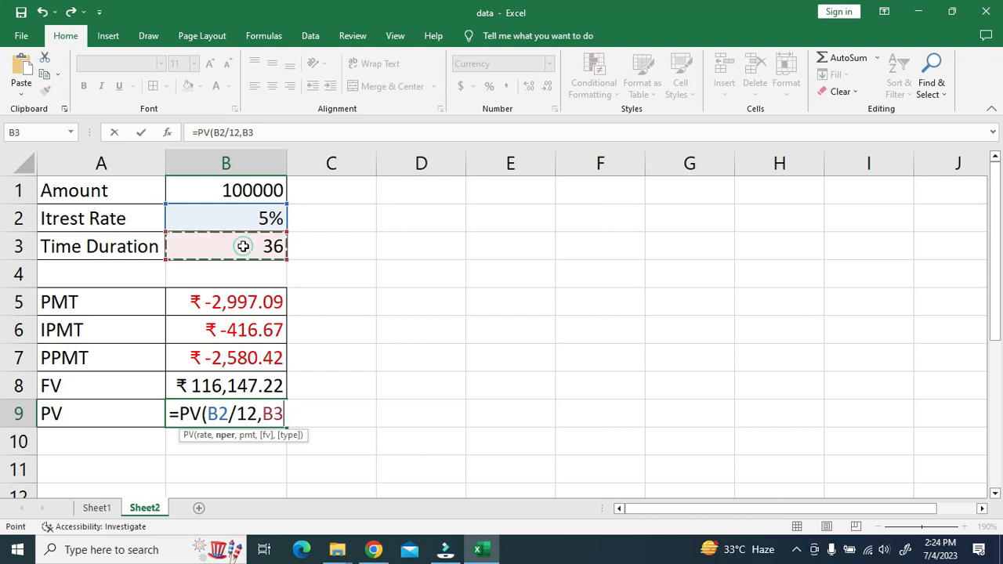
text(,)
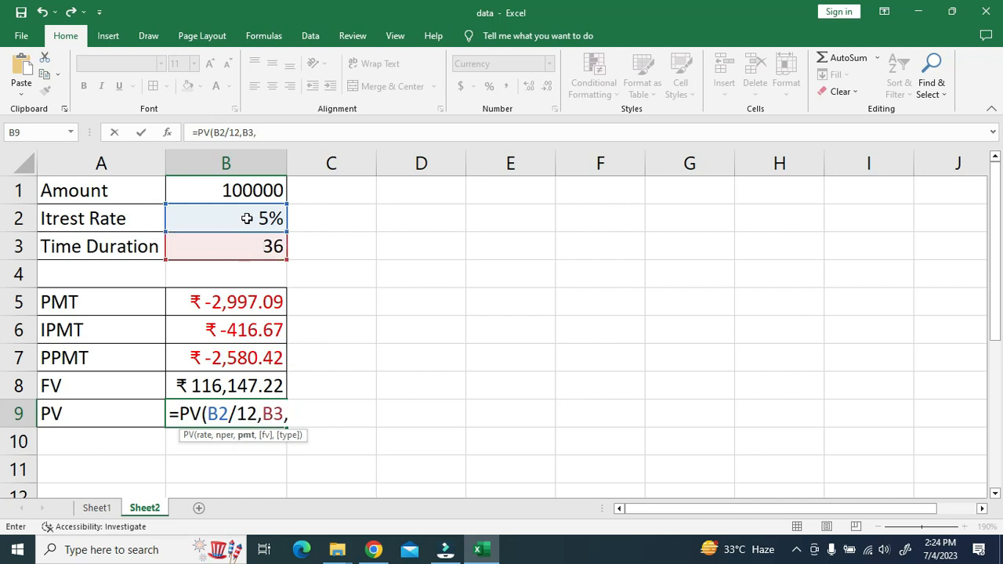
click(230, 311)
key(Return)
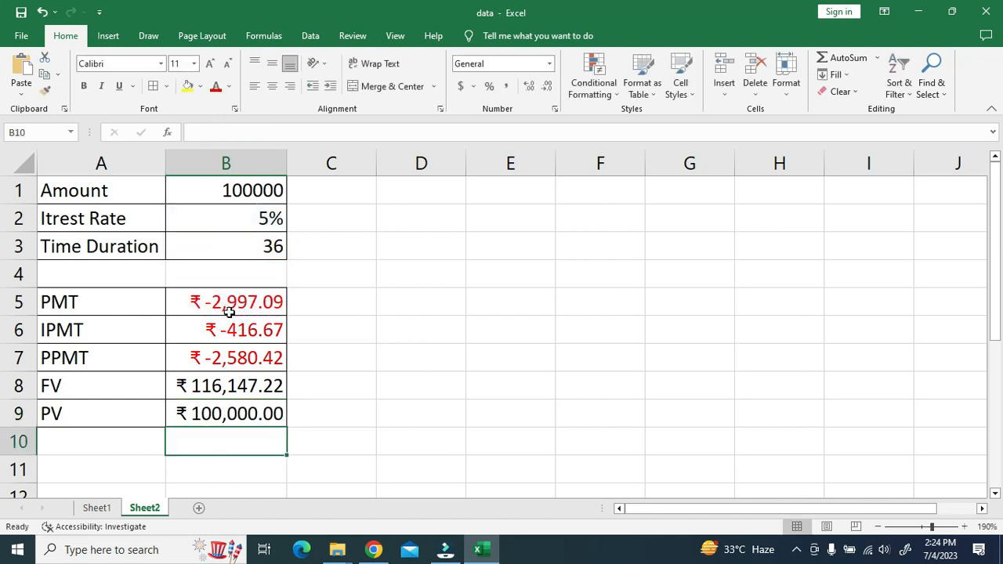